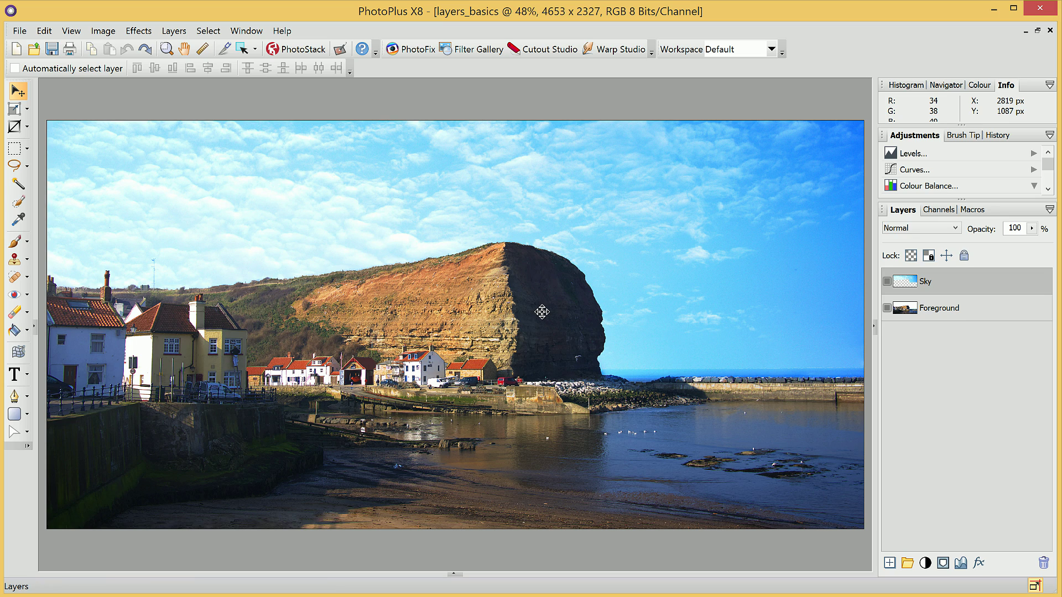
# Toggle the Sky and Foreground layers off and back on to inspect the sky alone
pyautogui.click(887, 281)
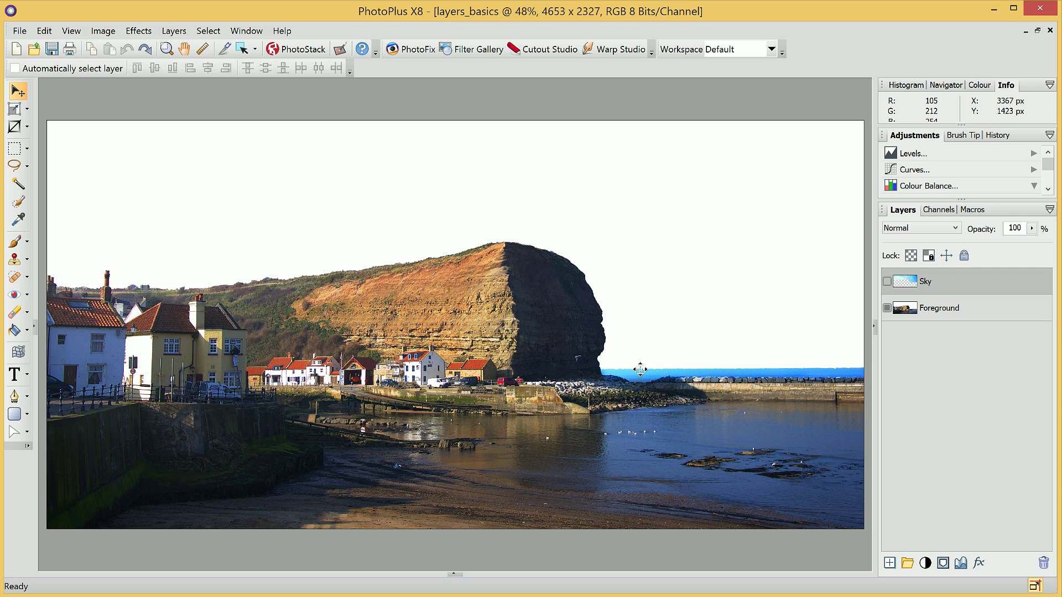
pyautogui.click(887, 282)
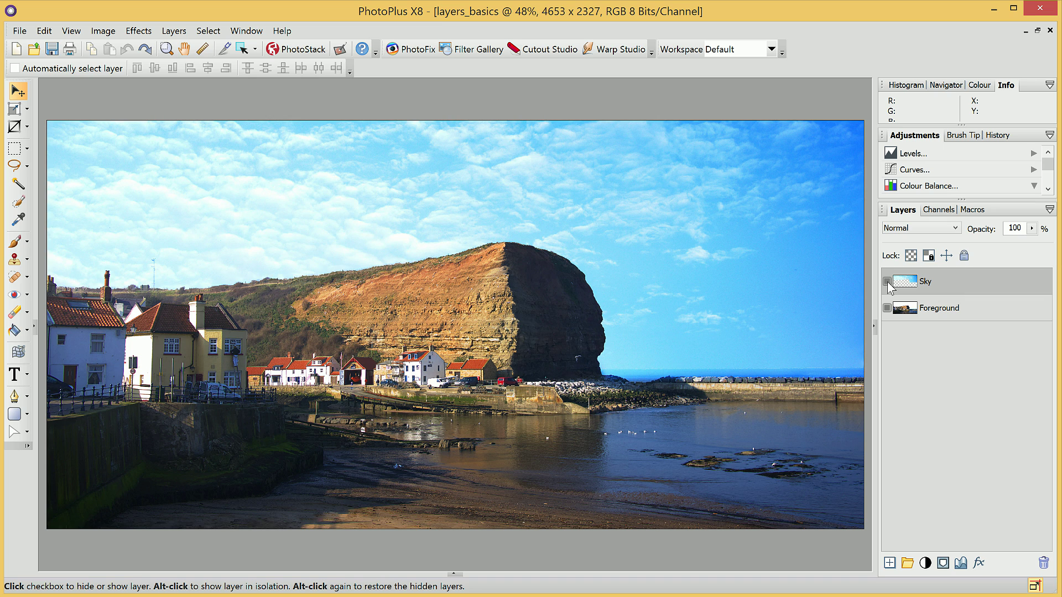
pyautogui.click(888, 308)
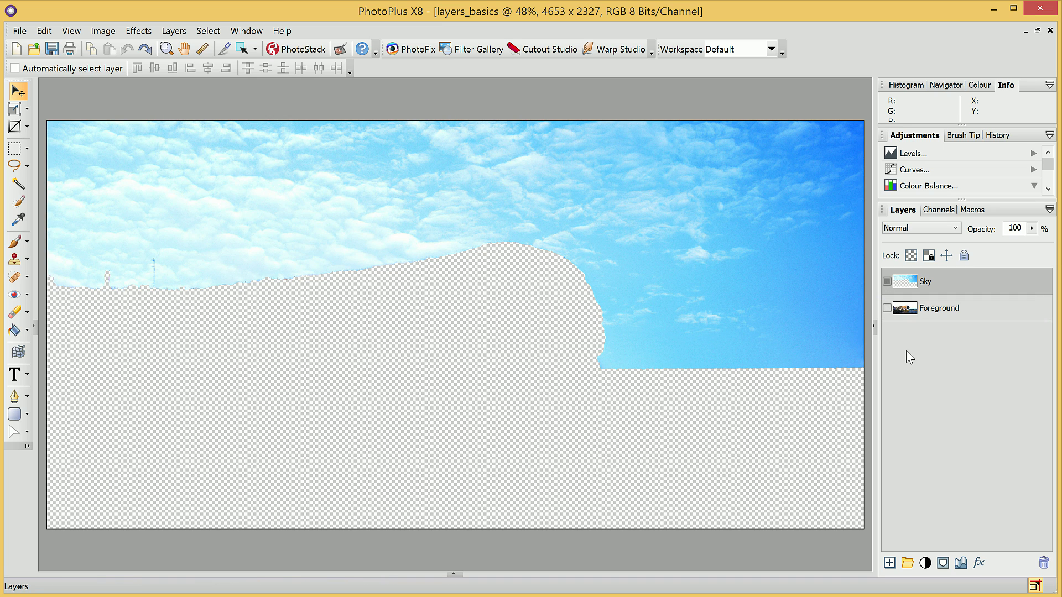
pyautogui.click(887, 308)
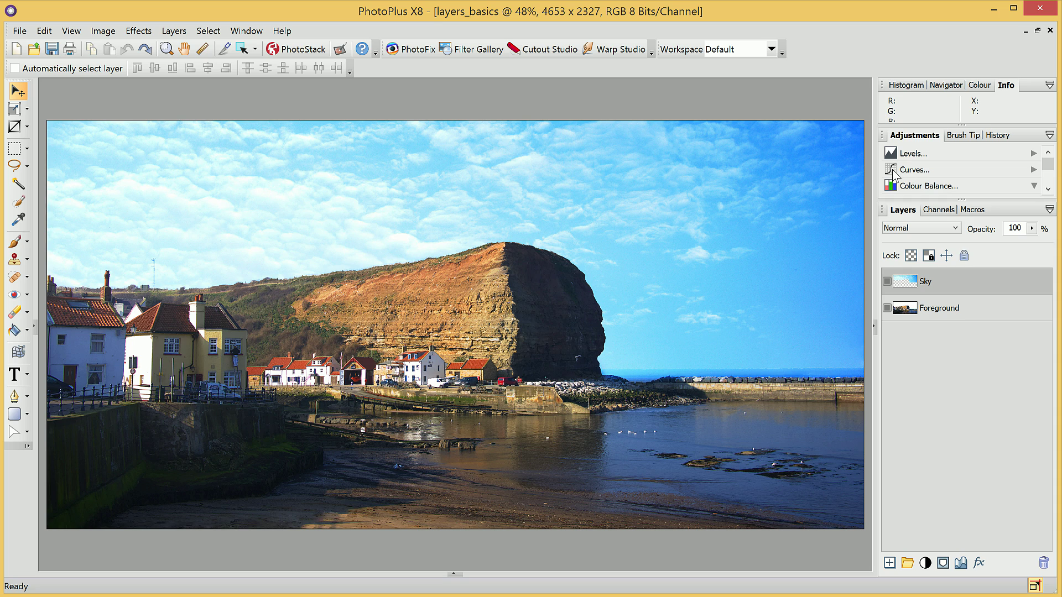
# Add a Curves adjustment layer above Sky and drag two points into an S-curve
pyautogui.click(906, 172)
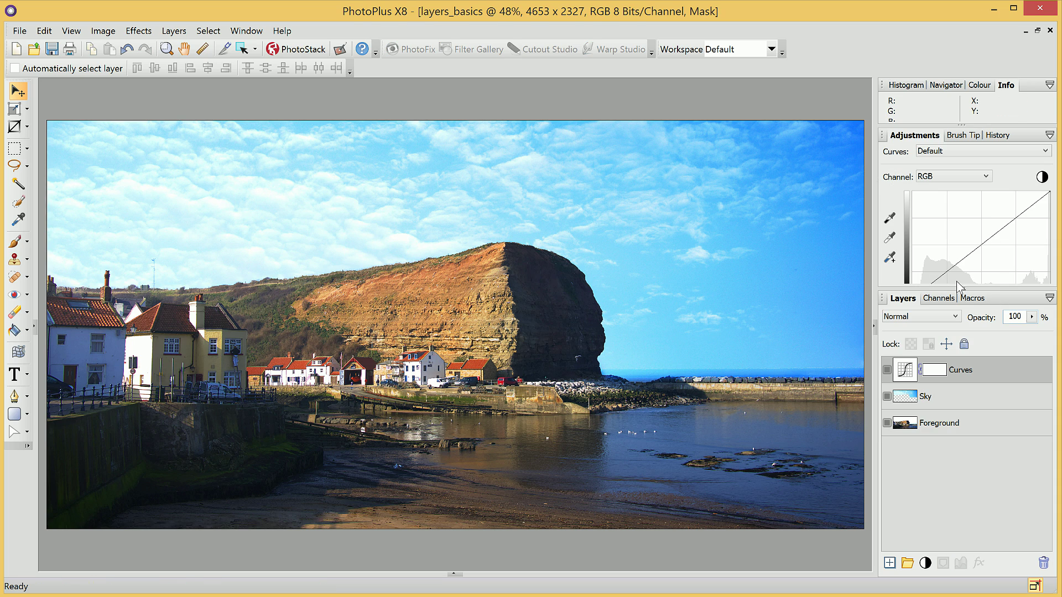
pyautogui.moveTo(963, 290); pyautogui.dragTo(963, 399)
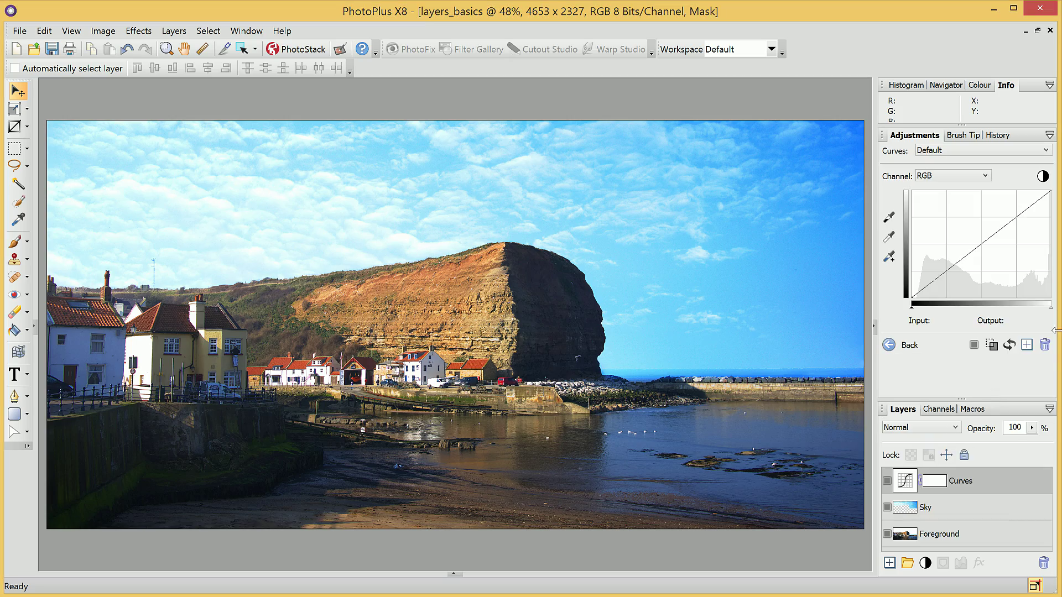
pyautogui.moveTo(981, 247); pyautogui.dragTo(948, 286)
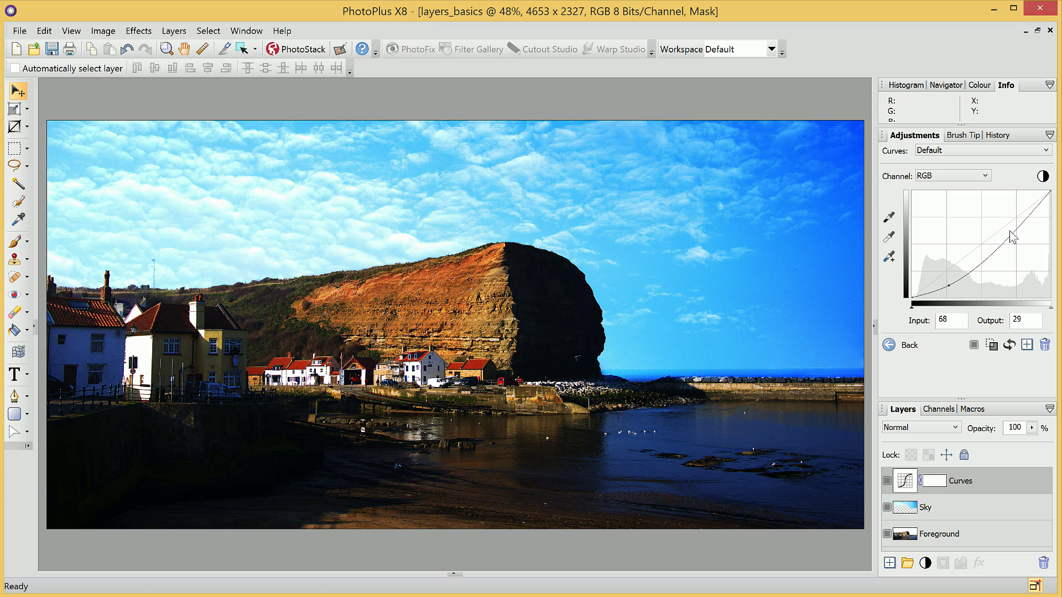
pyautogui.moveTo(1011, 237); pyautogui.dragTo(1007, 221)
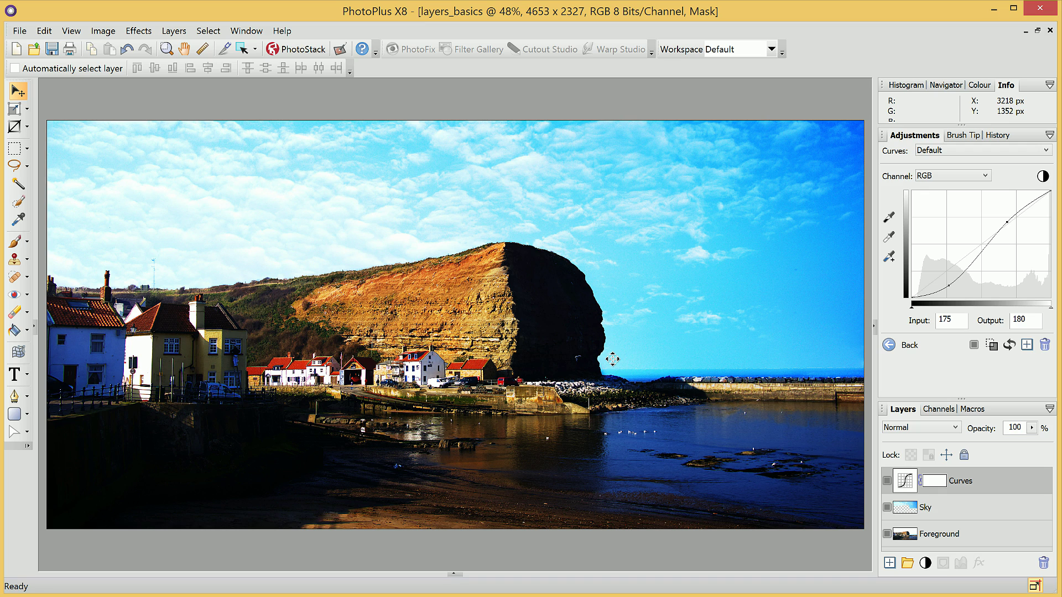
# Clip the Curves layer to Sky, compare it on and off, and move the upper point to 198→193
pyautogui.rightClick(911, 484)
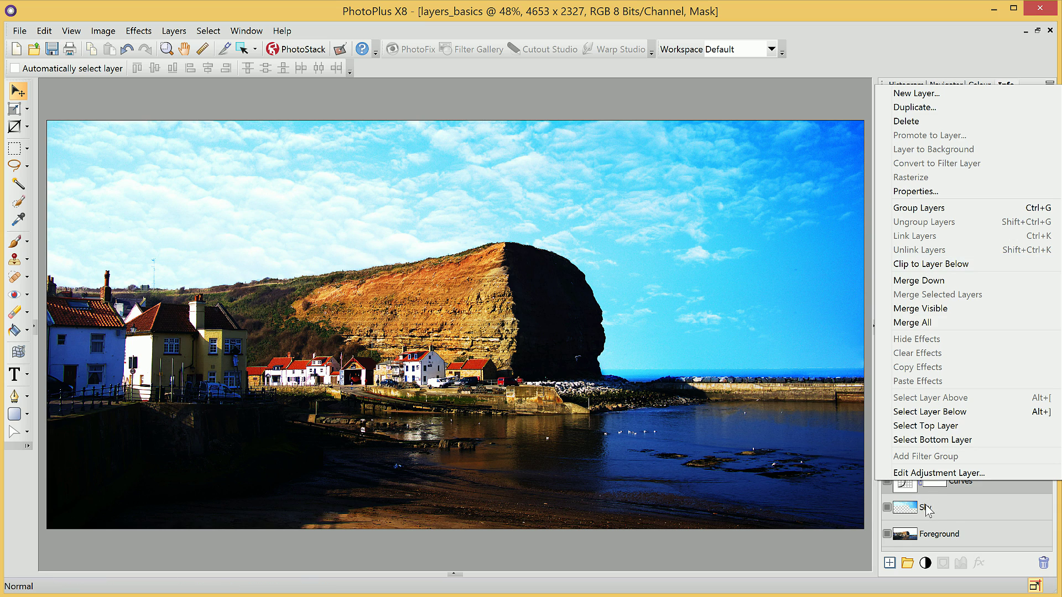
pyautogui.click(930, 265)
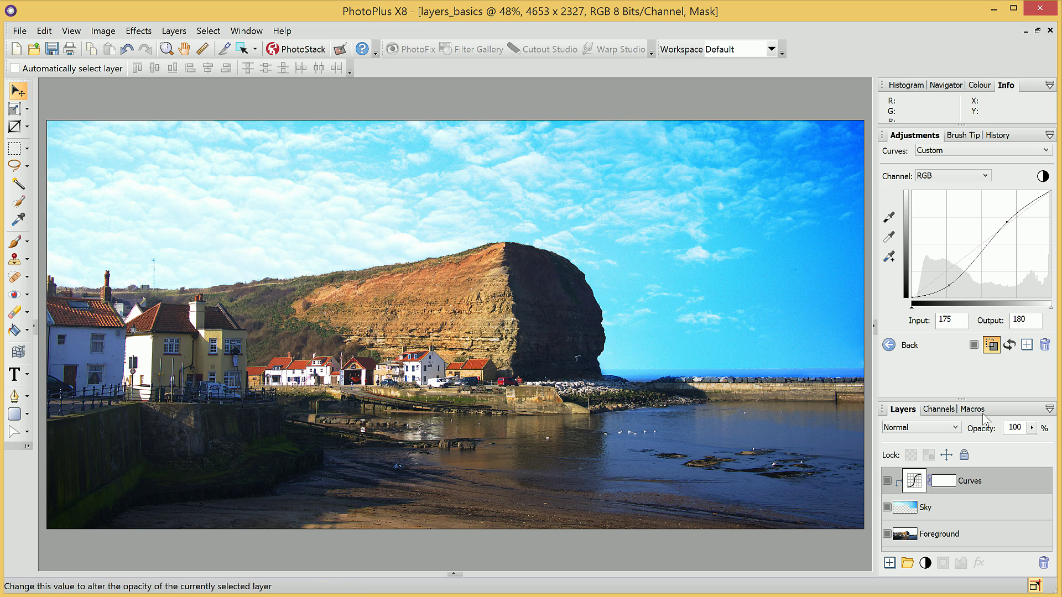
pyautogui.click(888, 483)
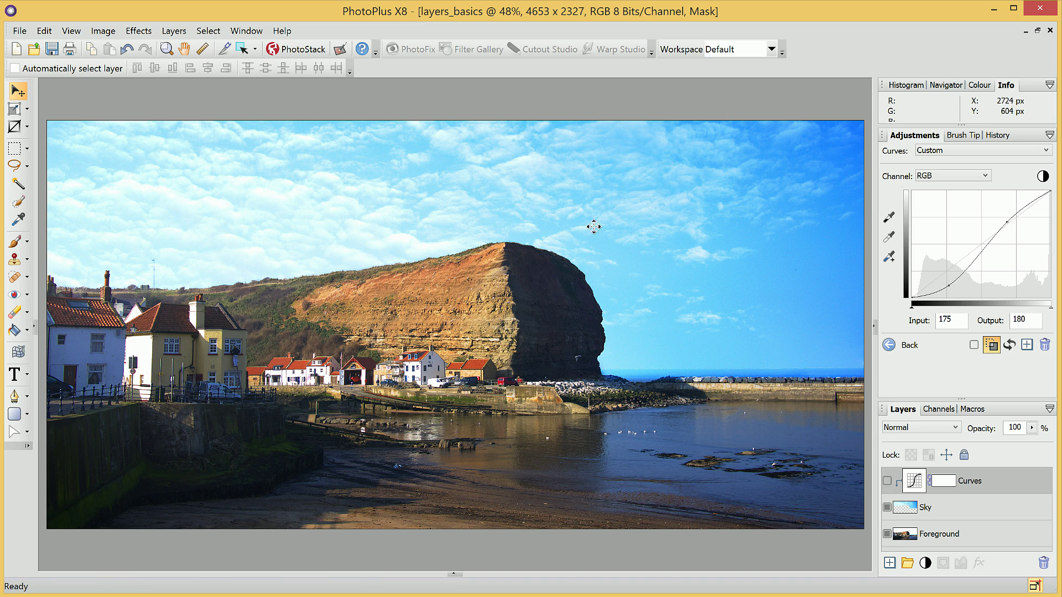
pyautogui.click(887, 480)
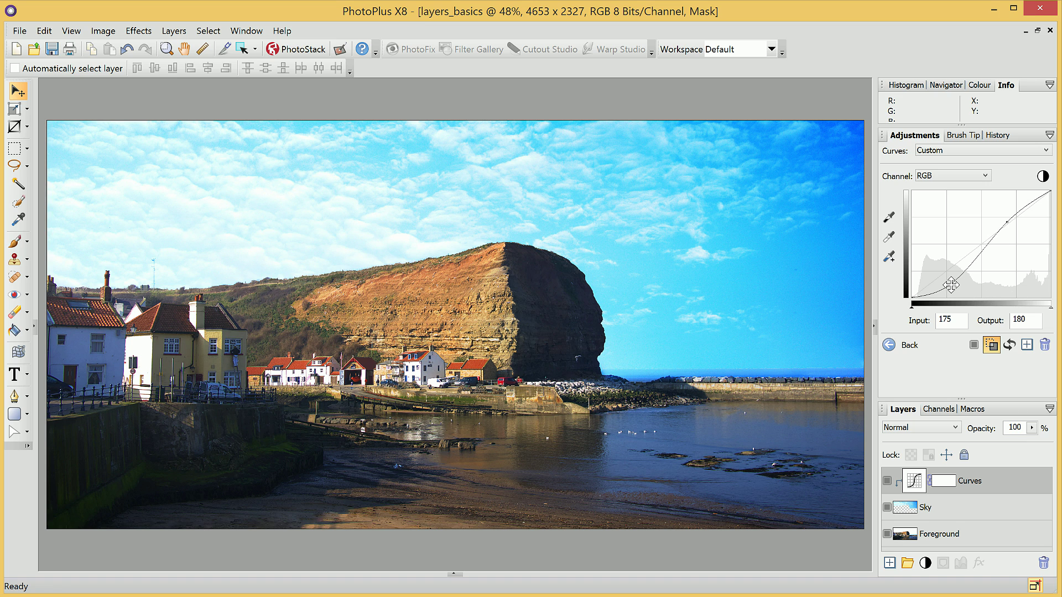
pyautogui.moveTo(951, 285)
pyautogui.mouseDown()
pyautogui.moveTo(987, 277)
pyautogui.moveTo(948, 268)
pyautogui.moveTo(949, 222)
pyautogui.moveTo(955, 283)
pyautogui.mouseUp()
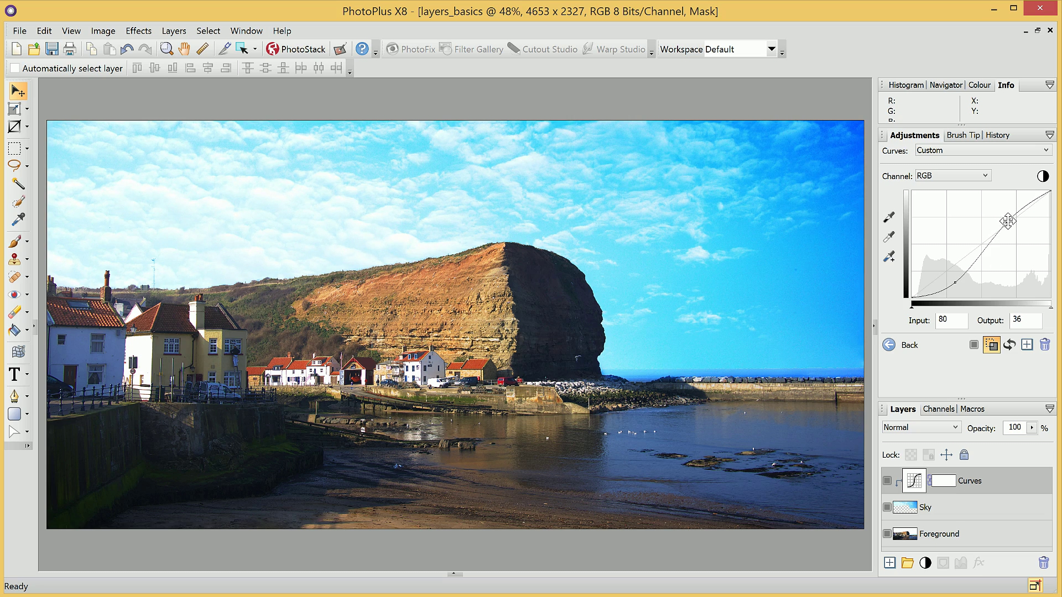
pyautogui.moveTo(1008, 222)
pyautogui.mouseDown()
pyautogui.moveTo(993, 208)
pyautogui.moveTo(1020, 228)
pyautogui.moveTo(1010, 221)
pyautogui.moveTo(1019, 217)
pyautogui.mouseUp()
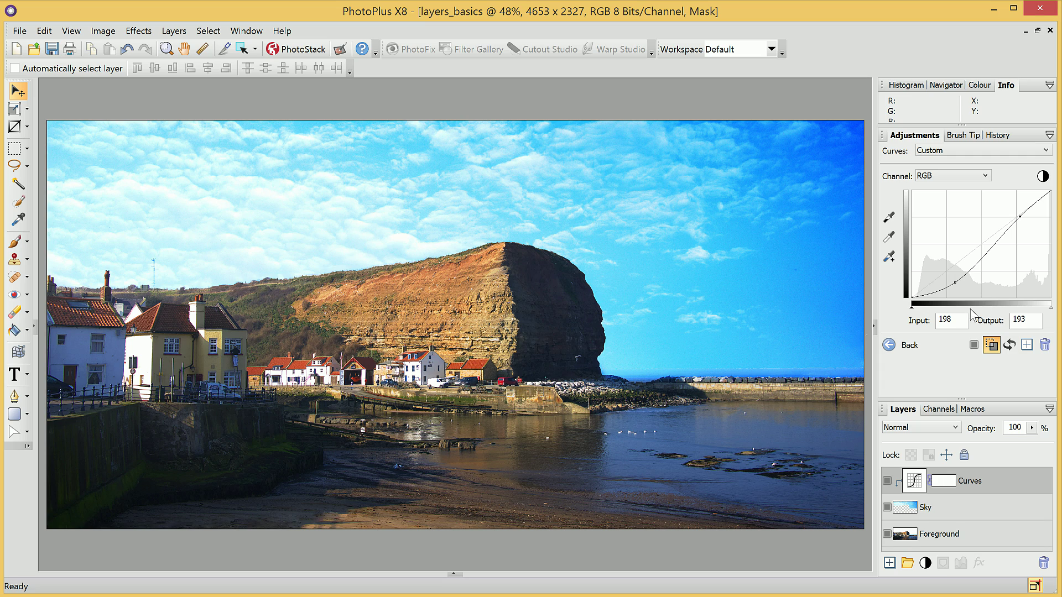
# Create a new empty layer named 'Overlay' at the top of the stack
pyautogui.click(890, 563)
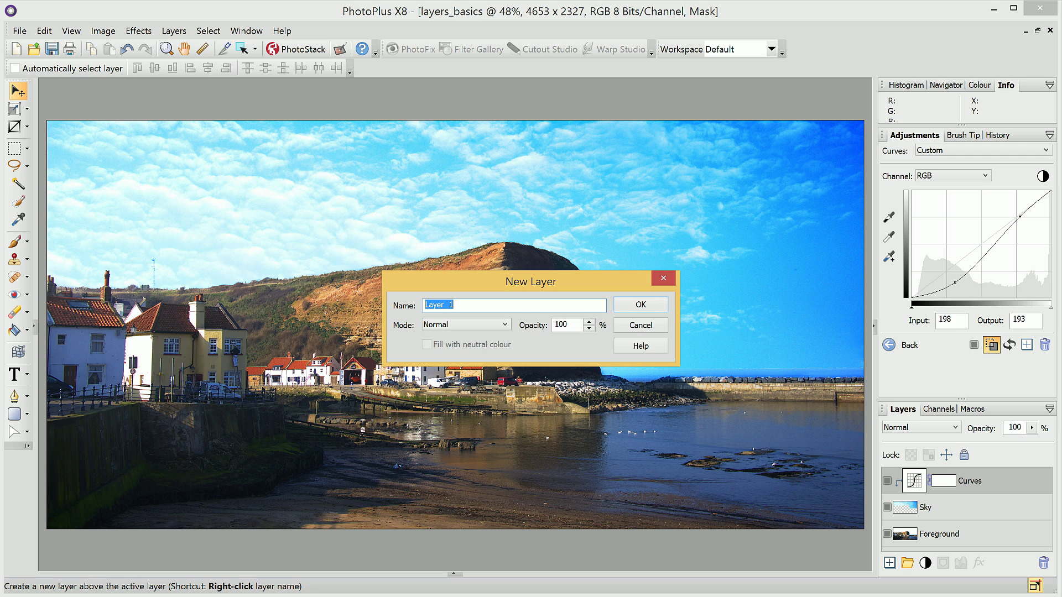
pyautogui.write('Overlay')
pyautogui.click(653, 308)
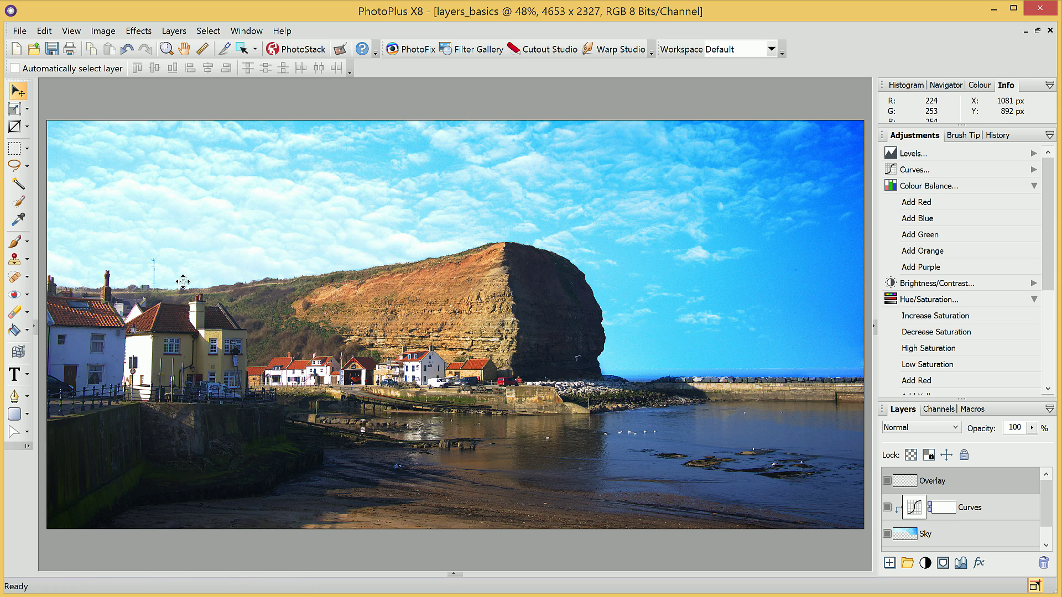
# Load the 128 px Effects - Clouds brush tip and switch the foreground colour to white
pyautogui.click(15, 243)
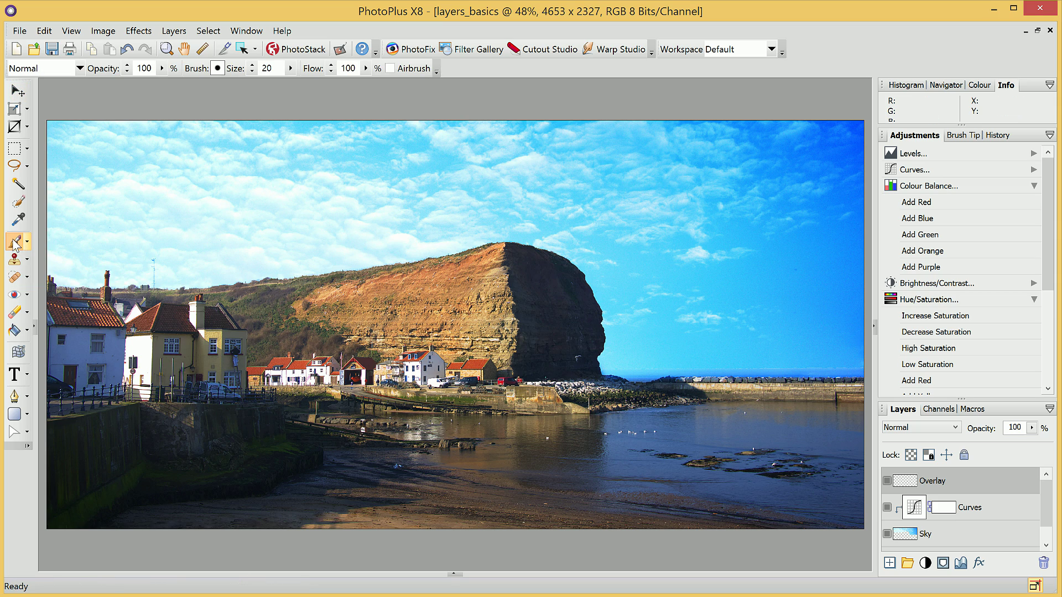
pyautogui.click(969, 138)
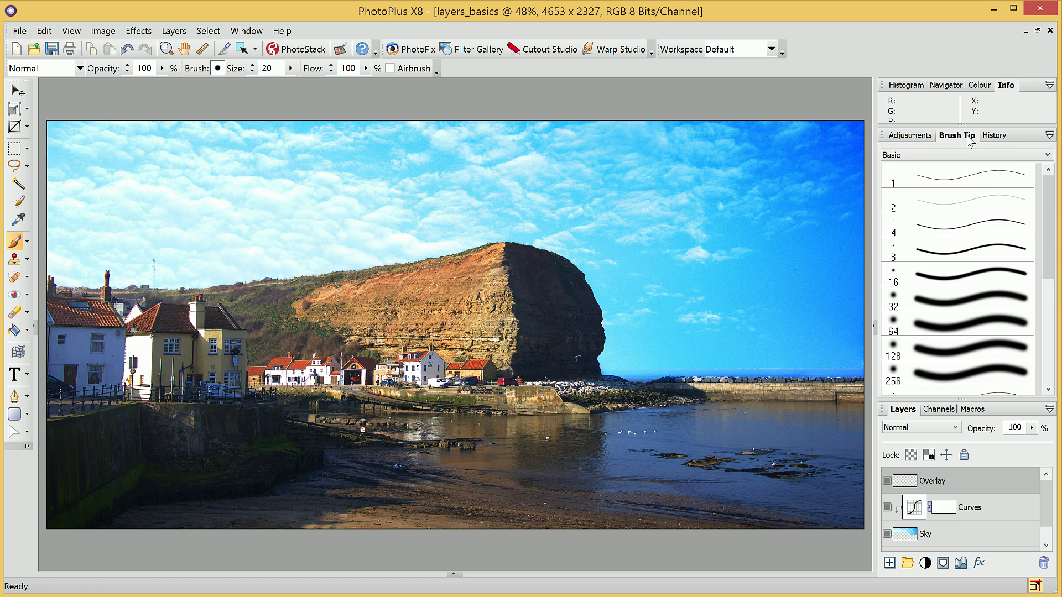
pyautogui.click(1000, 154)
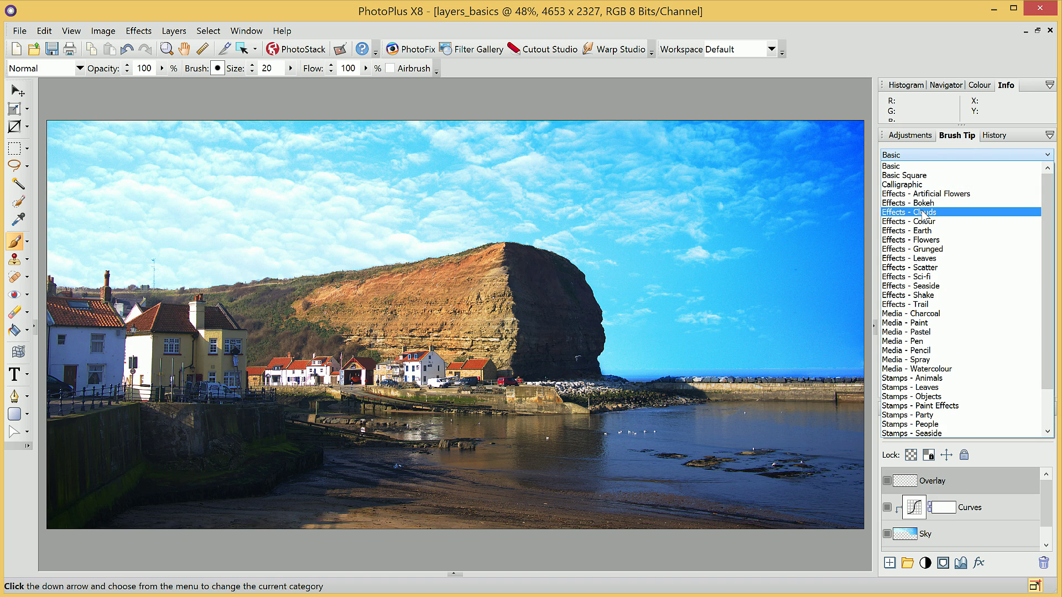
pyautogui.click(940, 212)
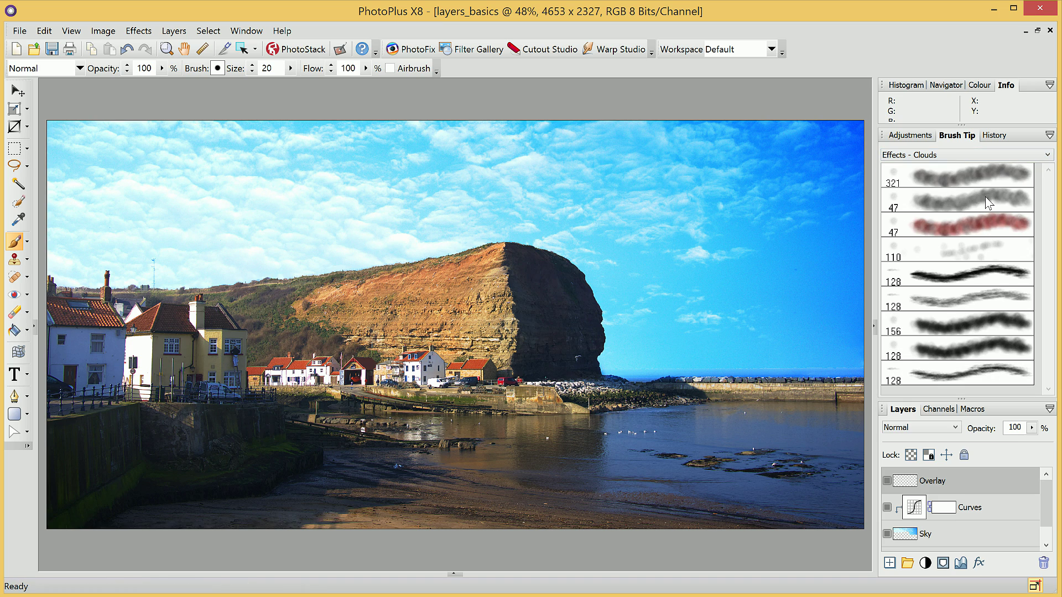
pyautogui.click(929, 345)
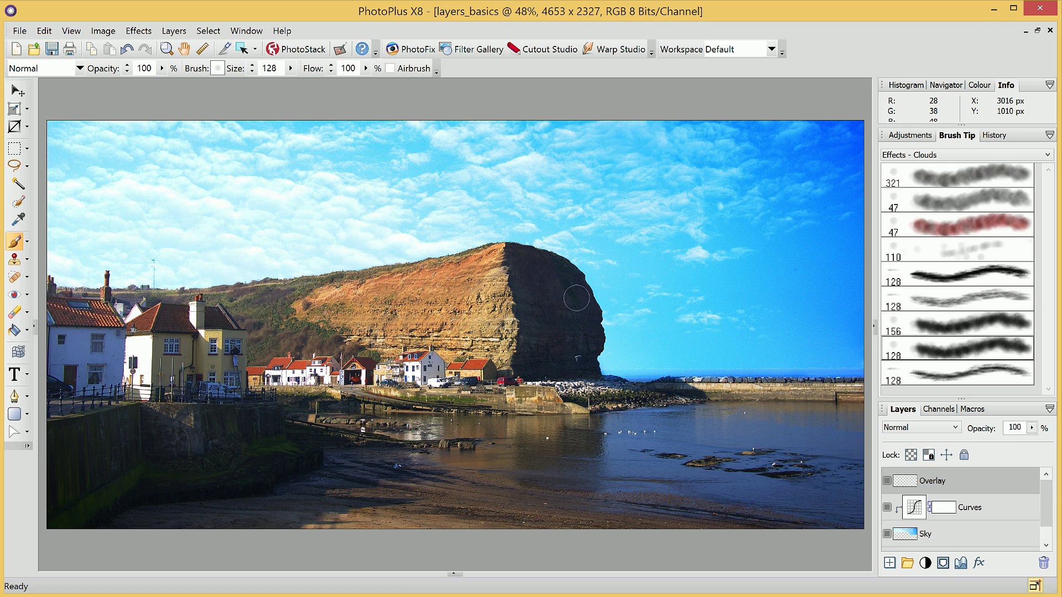
pyautogui.click(982, 85)
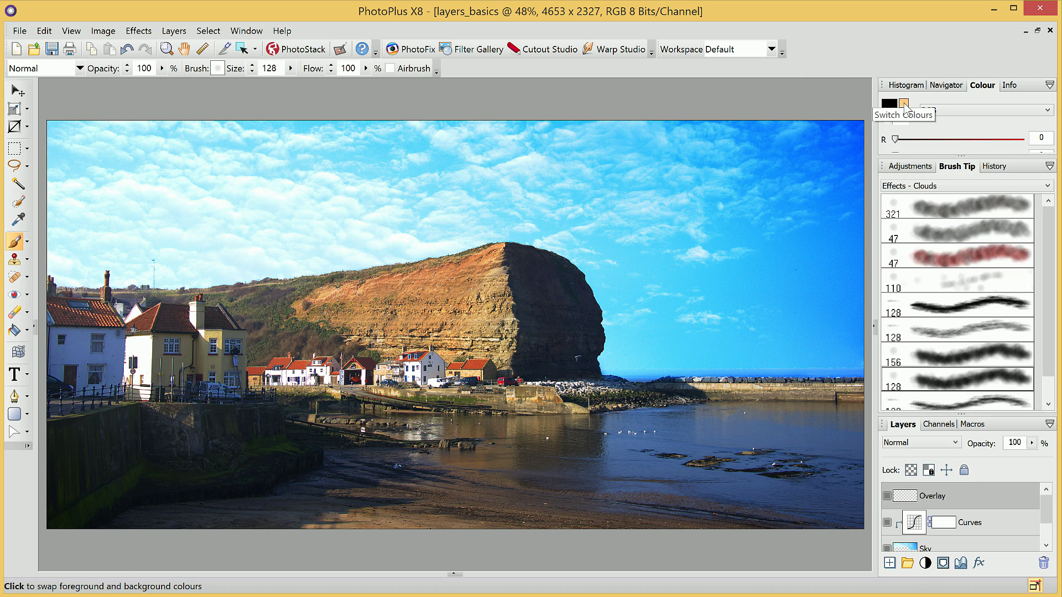
pyautogui.click(904, 107)
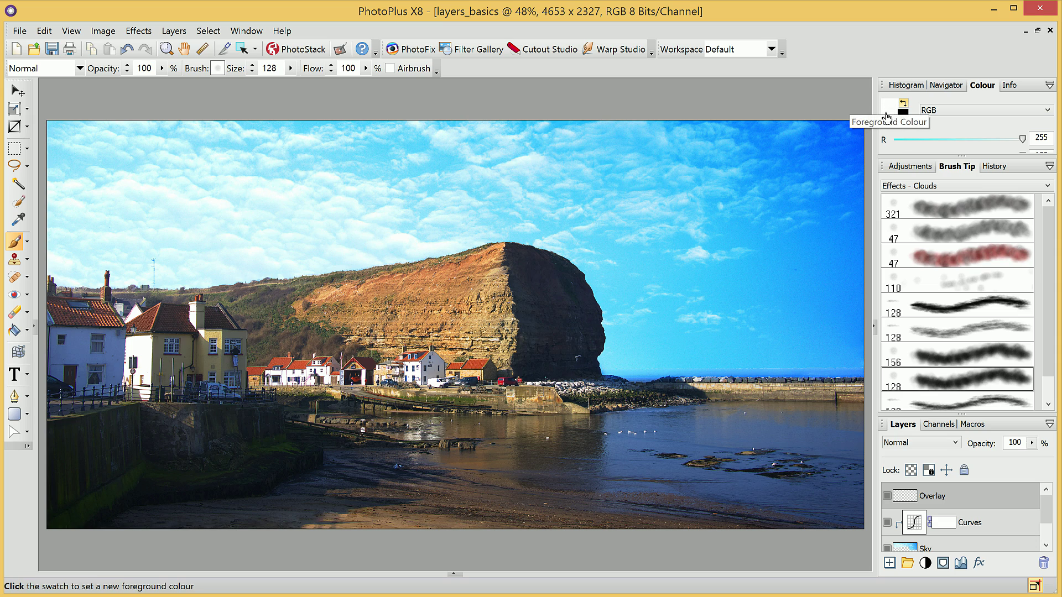
# At 25% brush opacity, paint white cloud haze across the upper and right sky
pyautogui.moveTo(161, 68)
pyautogui.mouseDown()
pyautogui.moveTo(160, 85)
pyautogui.moveTo(144, 81)
pyautogui.mouseUp()
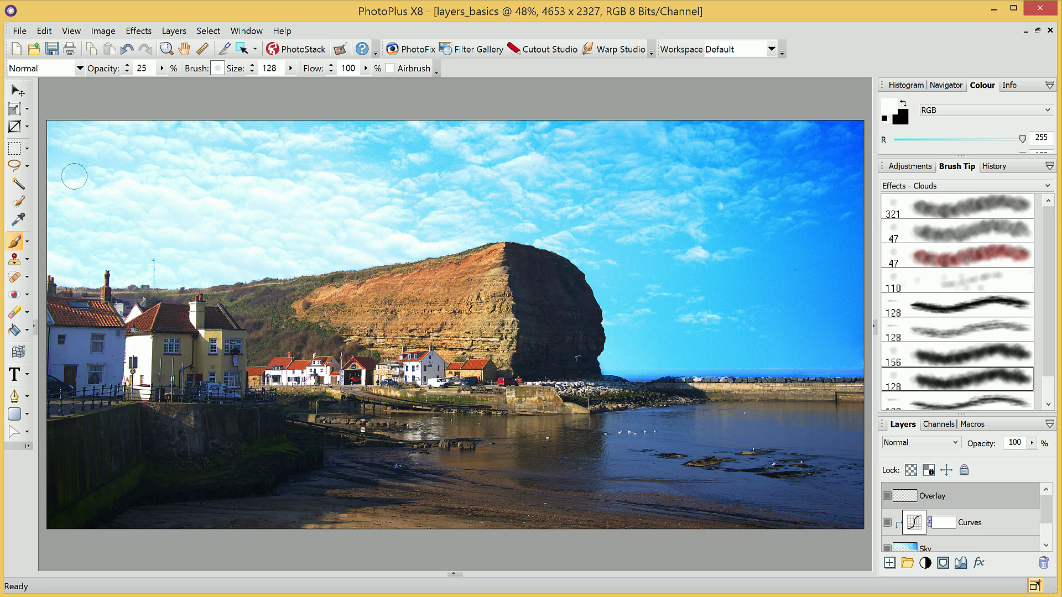
pyautogui.moveTo(412, 171)
pyautogui.mouseDown()
pyautogui.moveTo(437, 155)
pyautogui.moveTo(381, 132)
pyautogui.moveTo(365, 152)
pyautogui.moveTo(539, 178)
pyautogui.moveTo(614, 166)
pyautogui.moveTo(564, 159)
pyautogui.mouseUp()
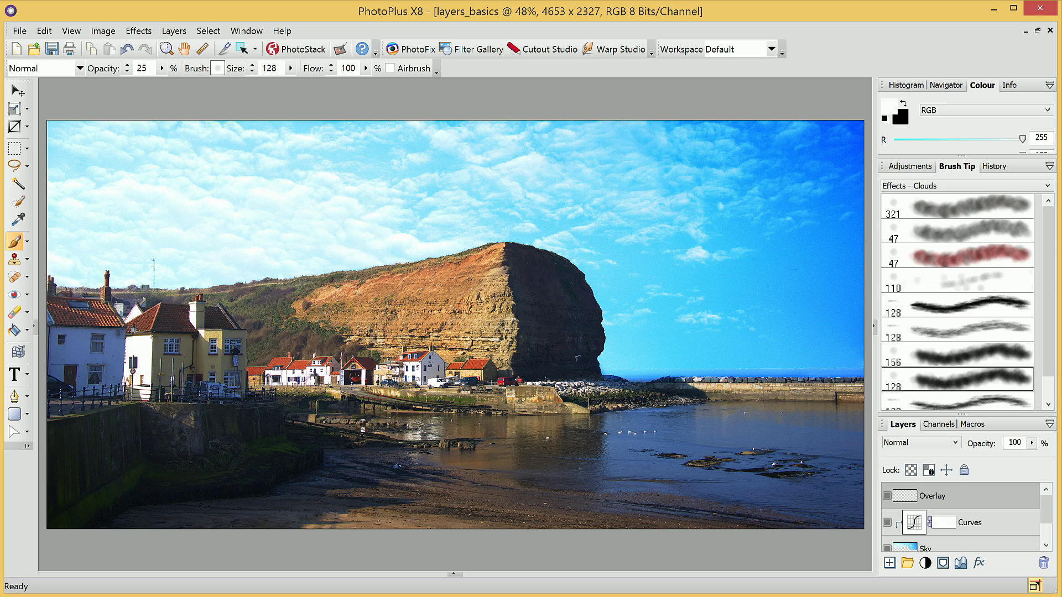
pyautogui.moveTo(664, 161)
pyautogui.mouseDown()
pyautogui.moveTo(808, 141)
pyautogui.moveTo(736, 138)
pyautogui.moveTo(852, 133)
pyautogui.mouseUp()
pyautogui.moveTo(625, 130)
pyautogui.mouseDown()
pyautogui.moveTo(730, 147)
pyautogui.moveTo(785, 221)
pyautogui.mouseUp()
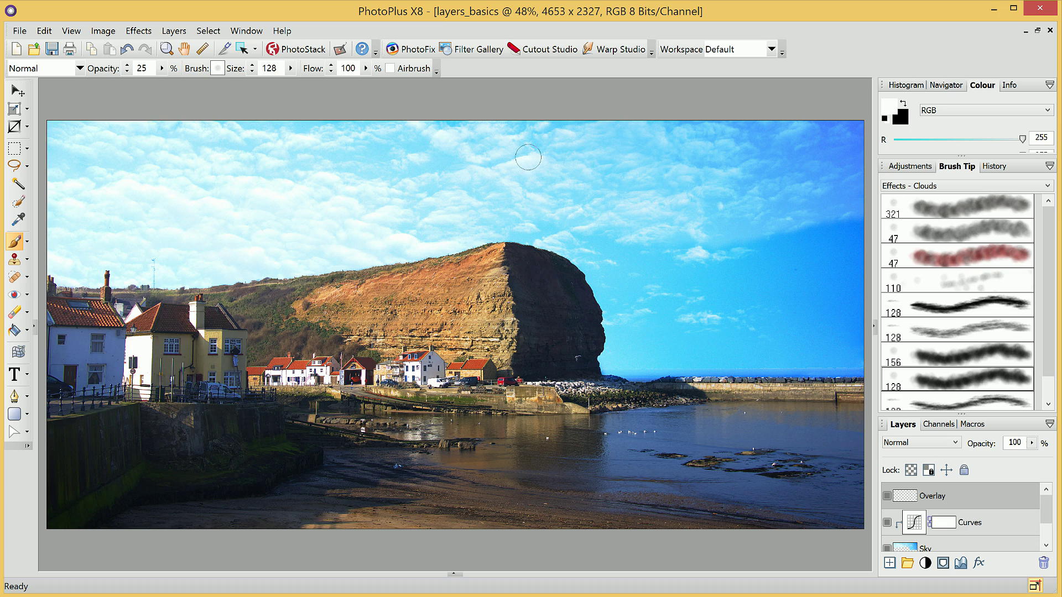
# Enlarge the brush to 700, haze the lower-right sky toward the cliff, and compare the Overlay layer on and off
pyautogui.moveTo(291, 68); pyautogui.dragTo(321, 82)
pyautogui.moveTo(653, 232)
pyautogui.mouseDown()
pyautogui.moveTo(758, 260)
pyautogui.moveTo(824, 249)
pyautogui.moveTo(813, 287)
pyautogui.mouseUp()
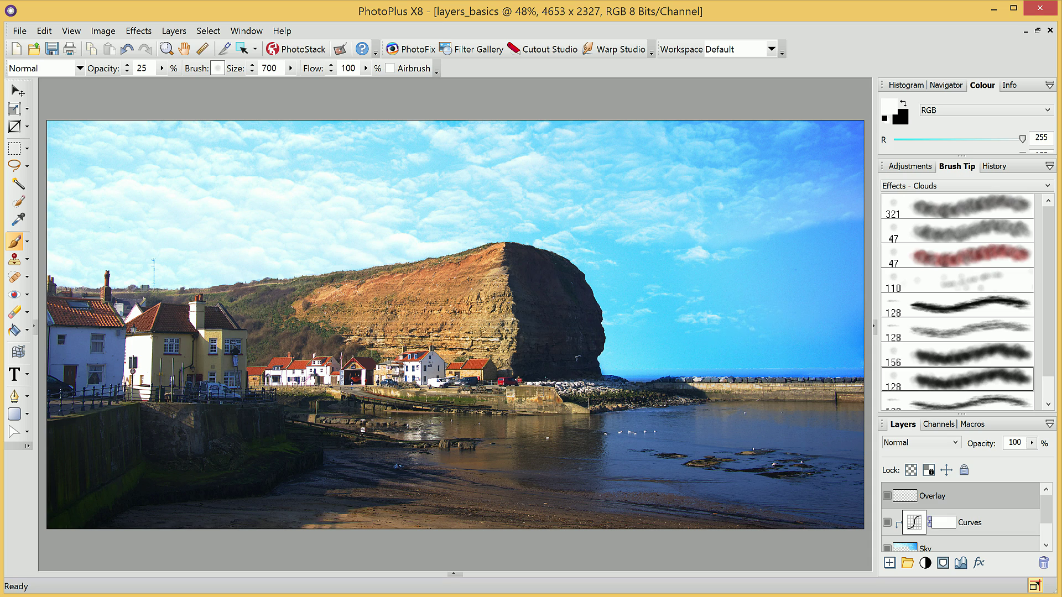
pyautogui.moveTo(797, 349)
pyautogui.mouseDown()
pyautogui.moveTo(581, 260)
pyautogui.moveTo(791, 144)
pyautogui.moveTo(537, 255)
pyautogui.mouseUp()
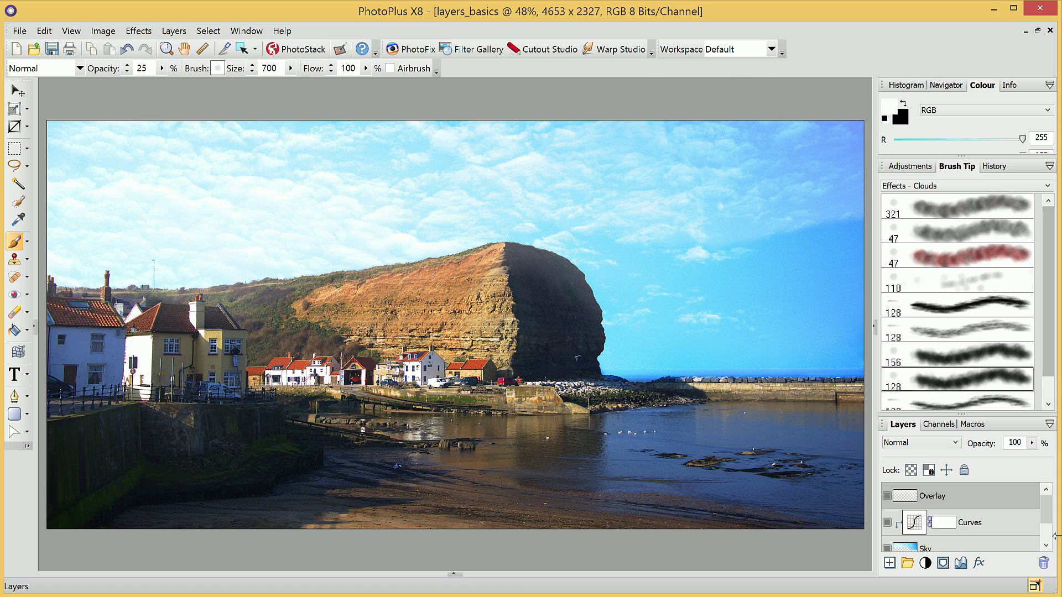
pyautogui.click(888, 497)
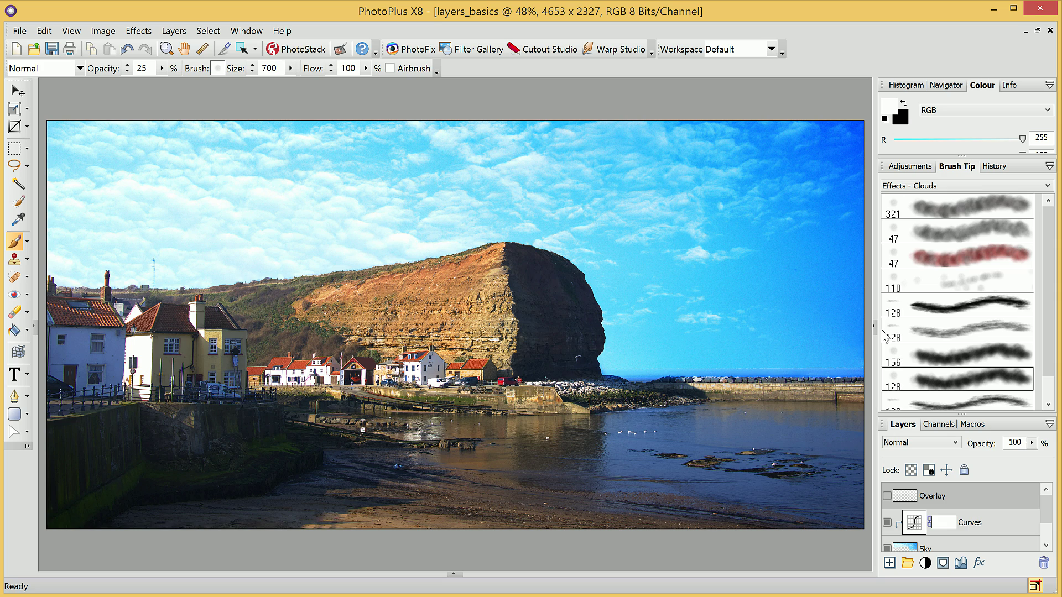
pyautogui.click(886, 496)
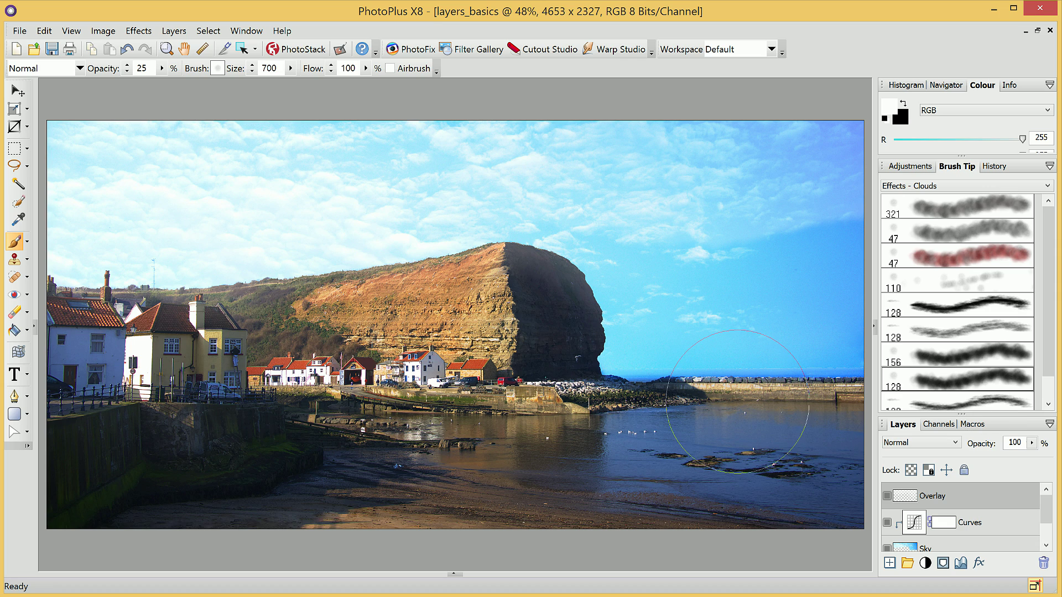
# Create a new layer named 'Foreground Overlay'
pyautogui.click(890, 563)
pyautogui.write('Foreground Overlay')
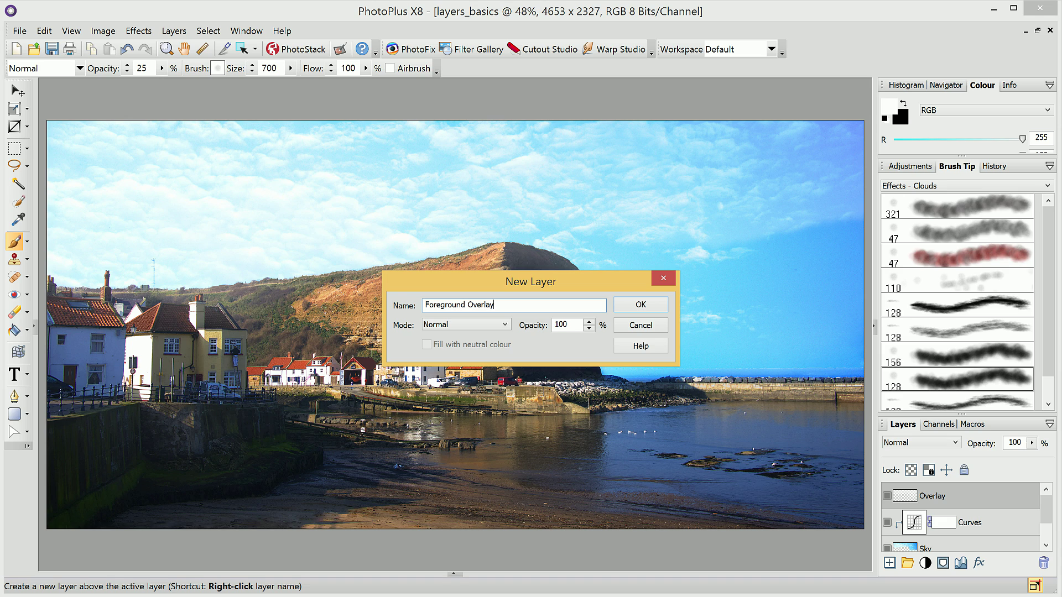
pyautogui.press('Return')
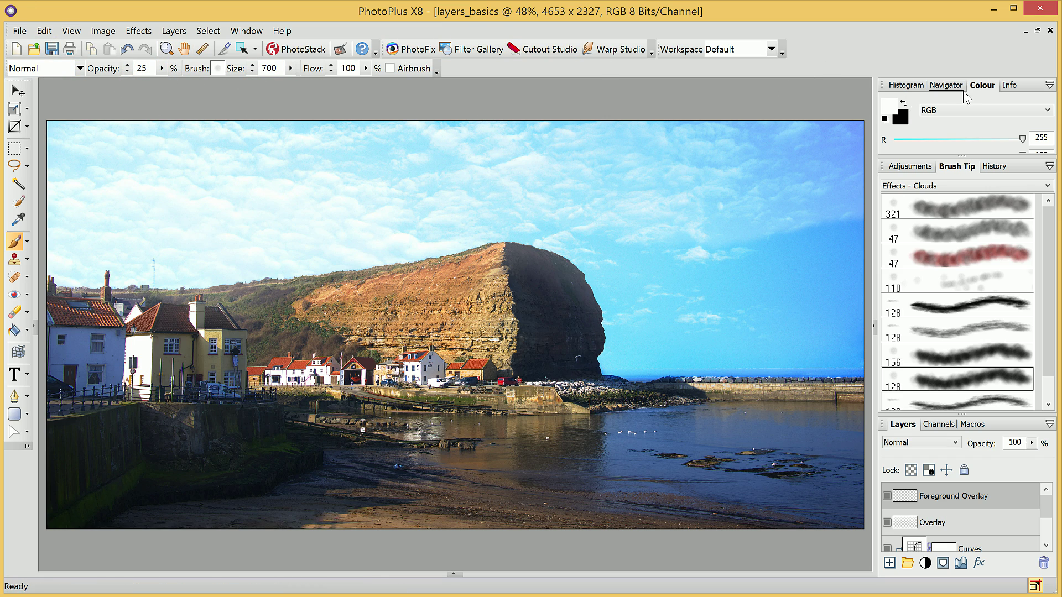
# Paint black at 15% opacity over the village and quay, then enlarge the Layers list
pyautogui.click(910, 107)
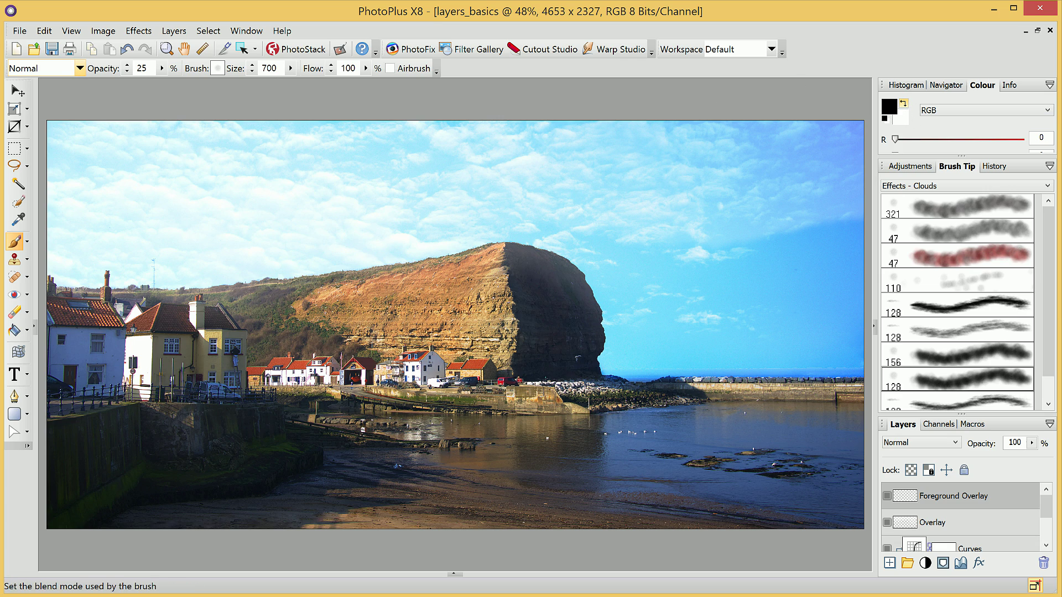
pyautogui.moveTo(162, 68); pyautogui.dragTo(137, 83)
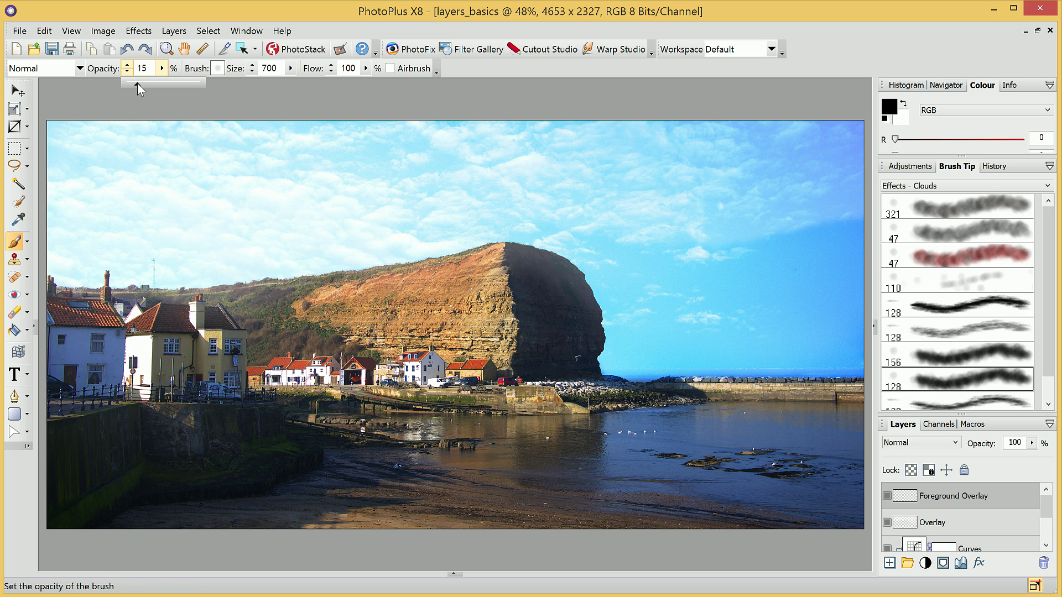
pyautogui.moveTo(517, 313)
pyautogui.mouseDown()
pyautogui.moveTo(487, 332)
pyautogui.moveTo(199, 354)
pyautogui.moveTo(52, 415)
pyautogui.mouseUp()
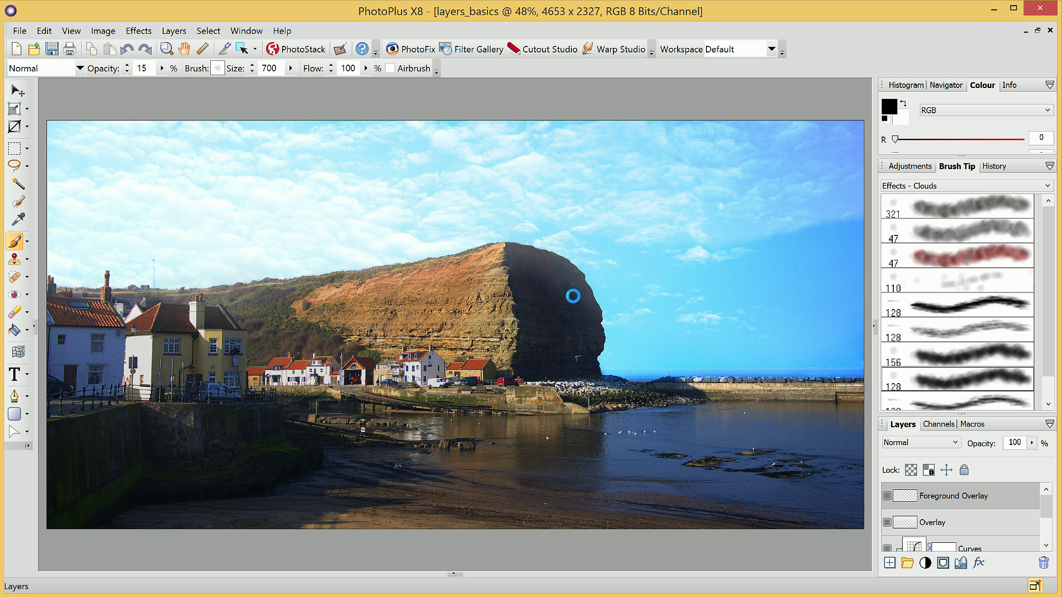
pyautogui.moveTo(962, 414); pyautogui.dragTo(961, 320)
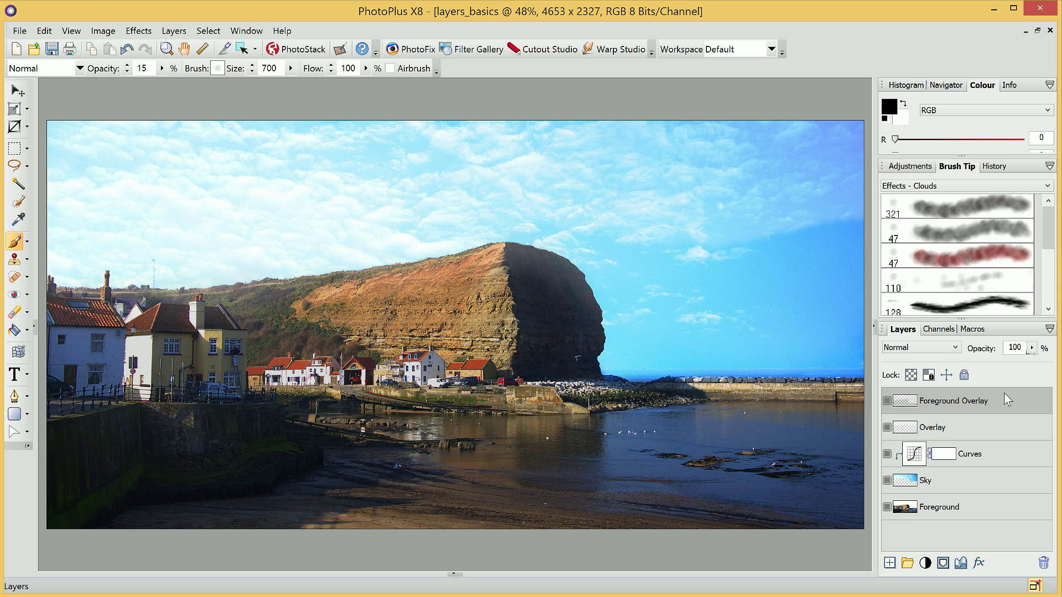
# Hide the Foreground Overlay and Overlay layers
pyautogui.click(887, 401)
pyautogui.click(887, 428)
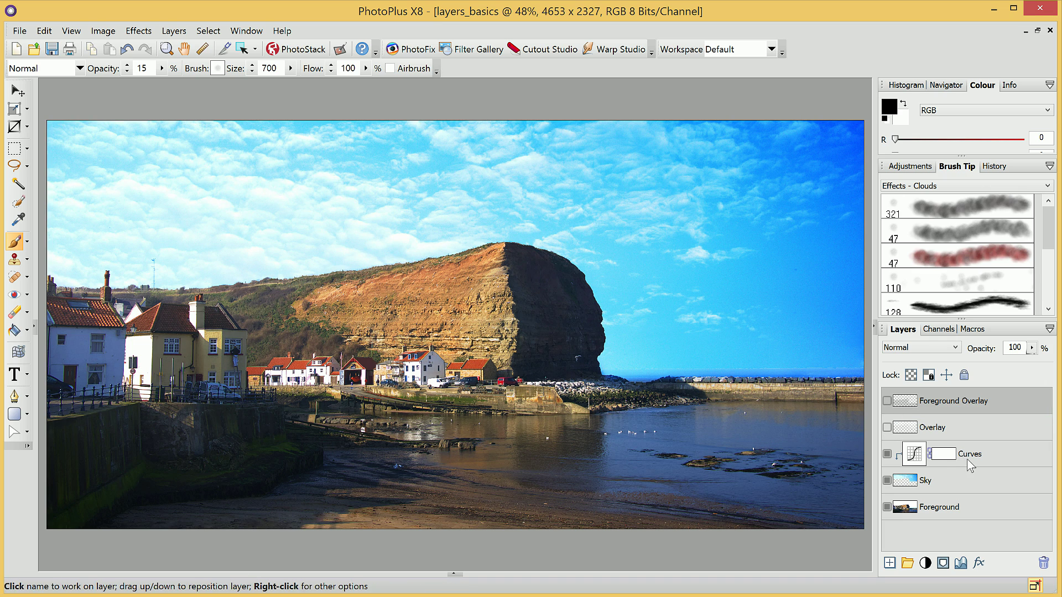